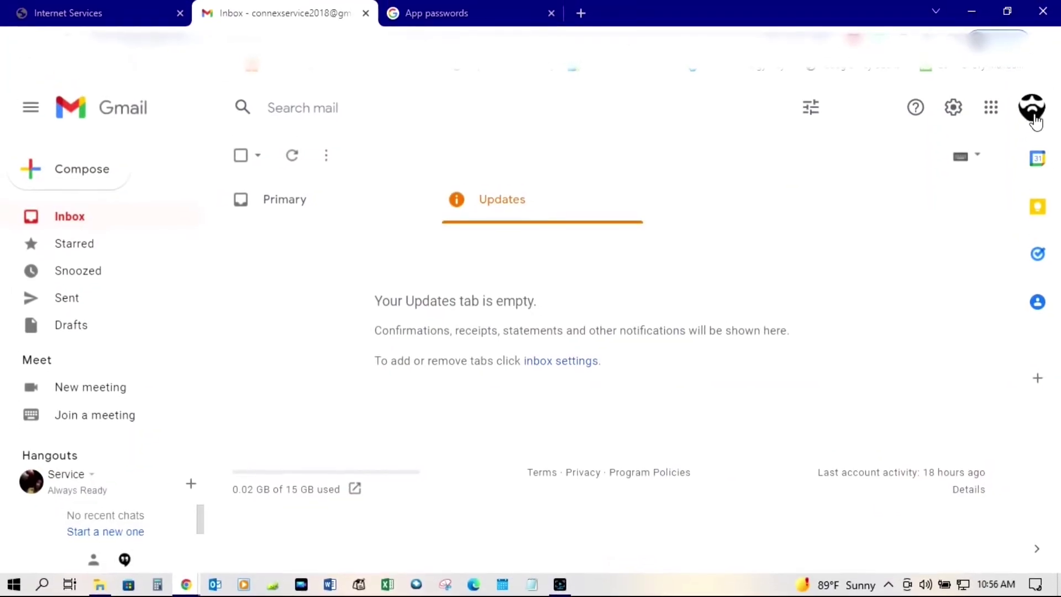
- Go to Manage your Google Account from the avatar menu and open the Security page
click(1033, 111)
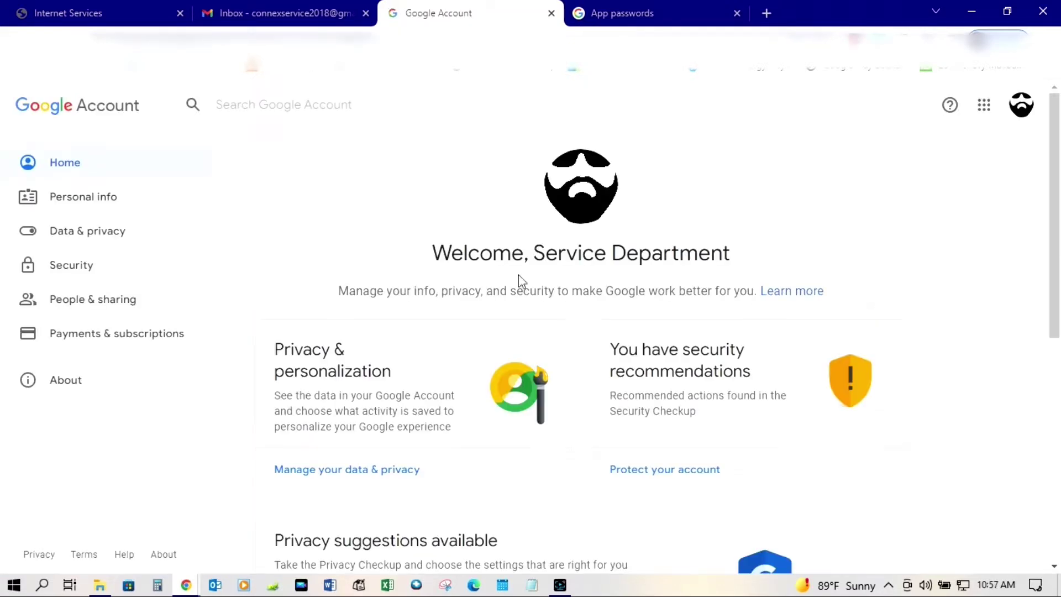
click(81, 273)
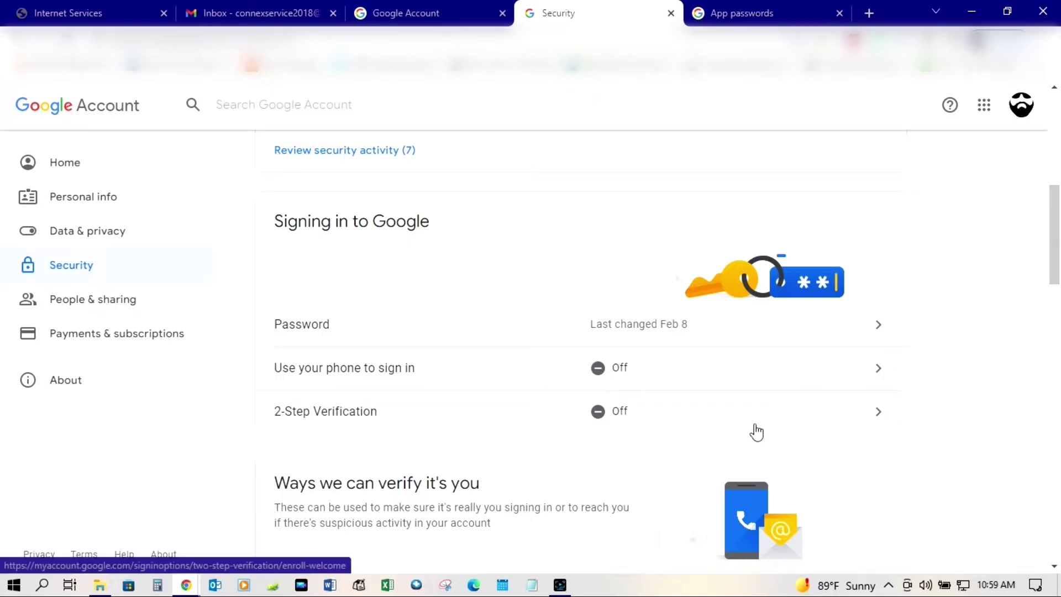
- Start 2-Step Verification setup and confirm identity with the account password
click(618, 421)
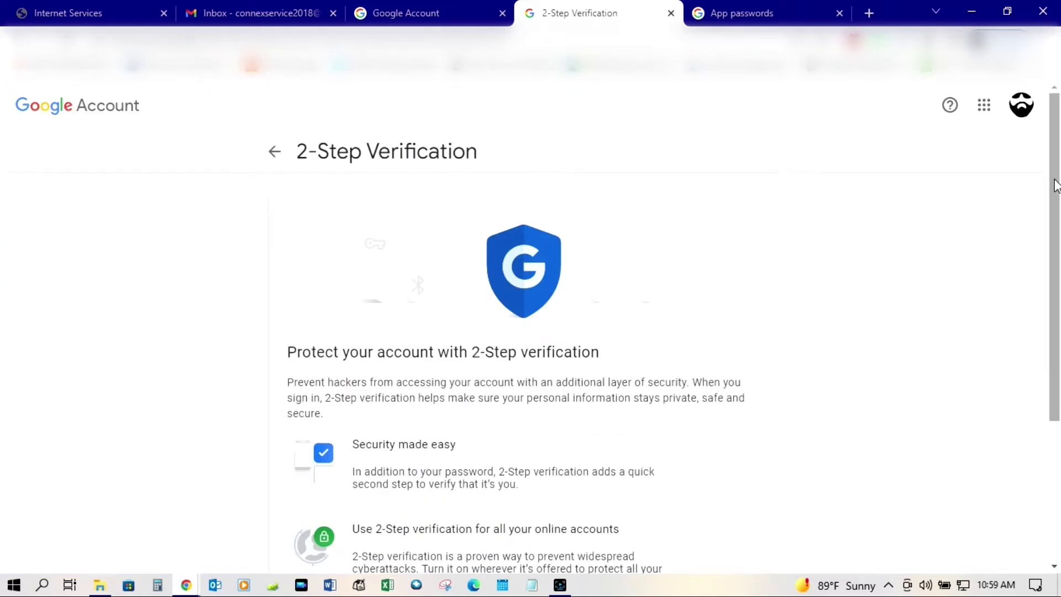
drag(1056, 188, 1059, 373)
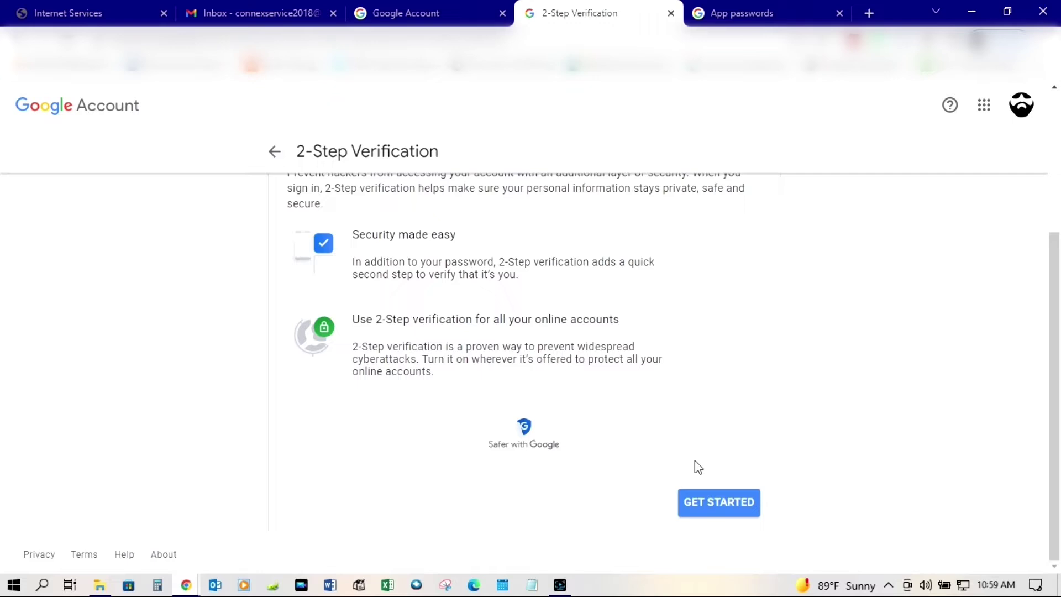
click(714, 500)
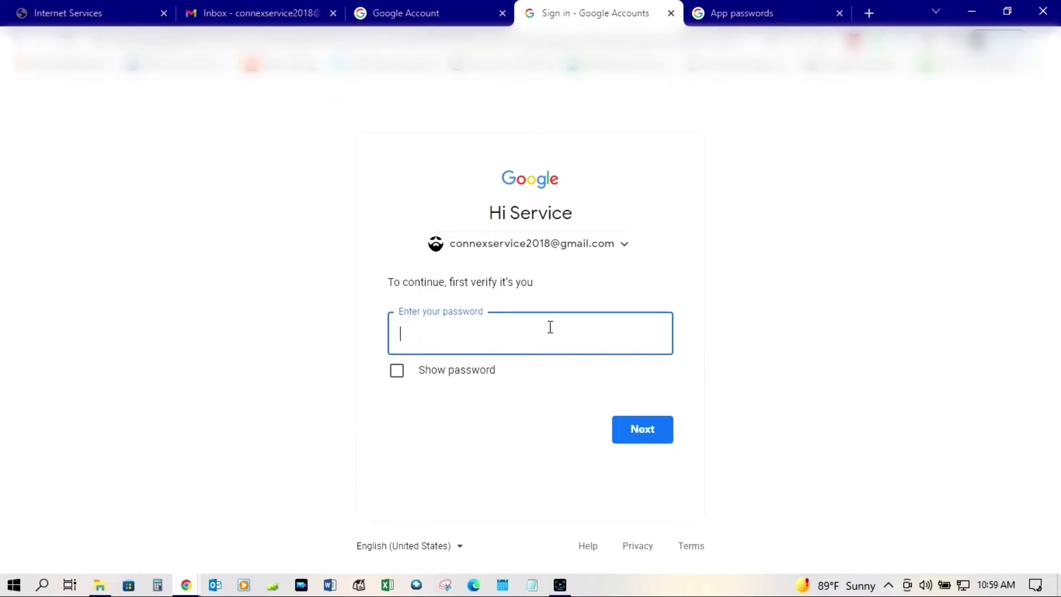
text(••••••••)
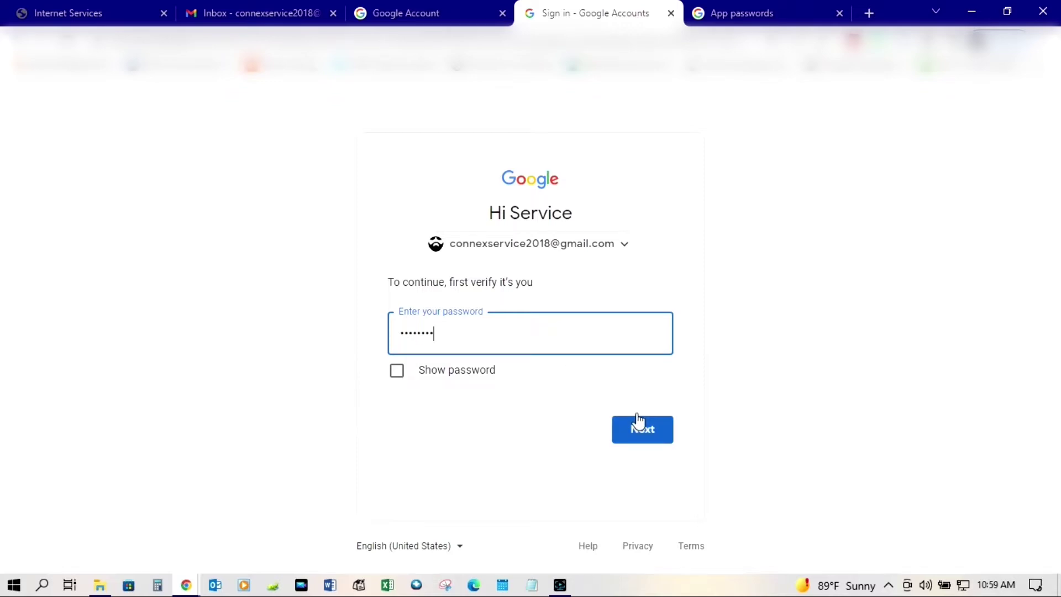
click(645, 430)
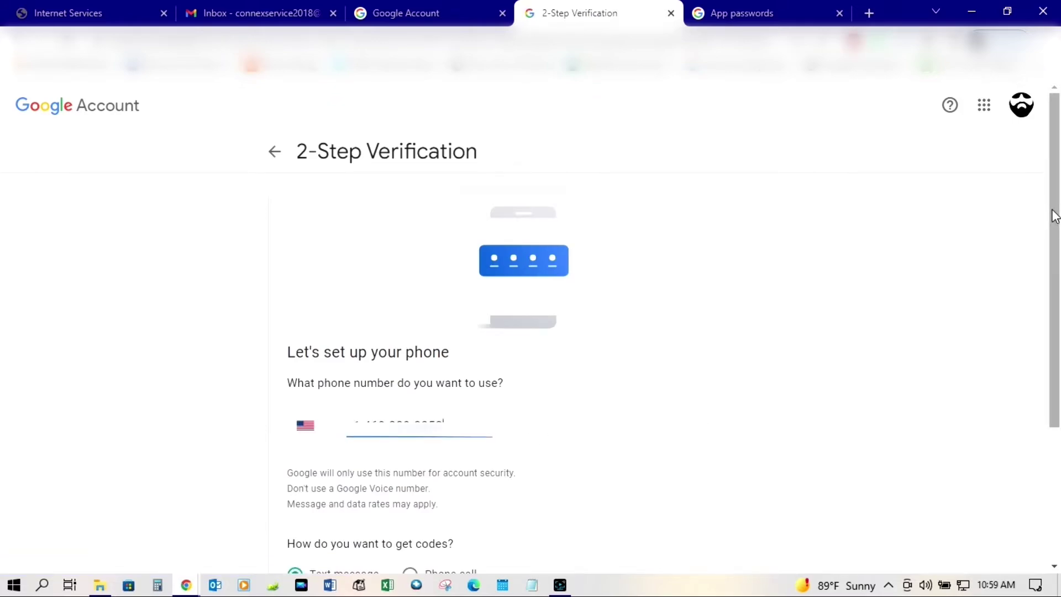
- Confirm the phone number step and turn on 2-Step Verification
drag(1054, 215, 1058, 347)
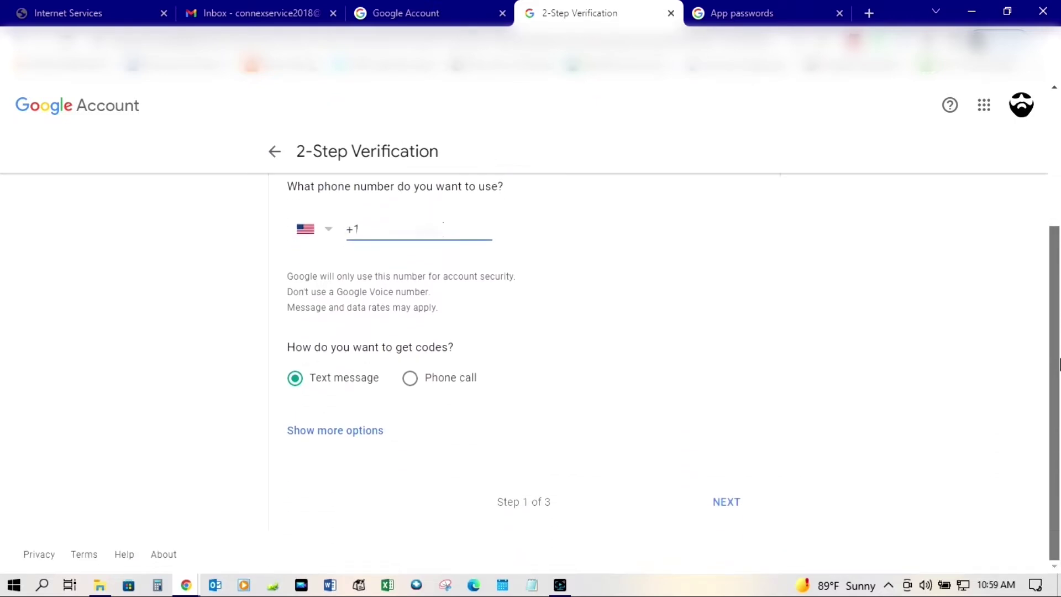
click(725, 504)
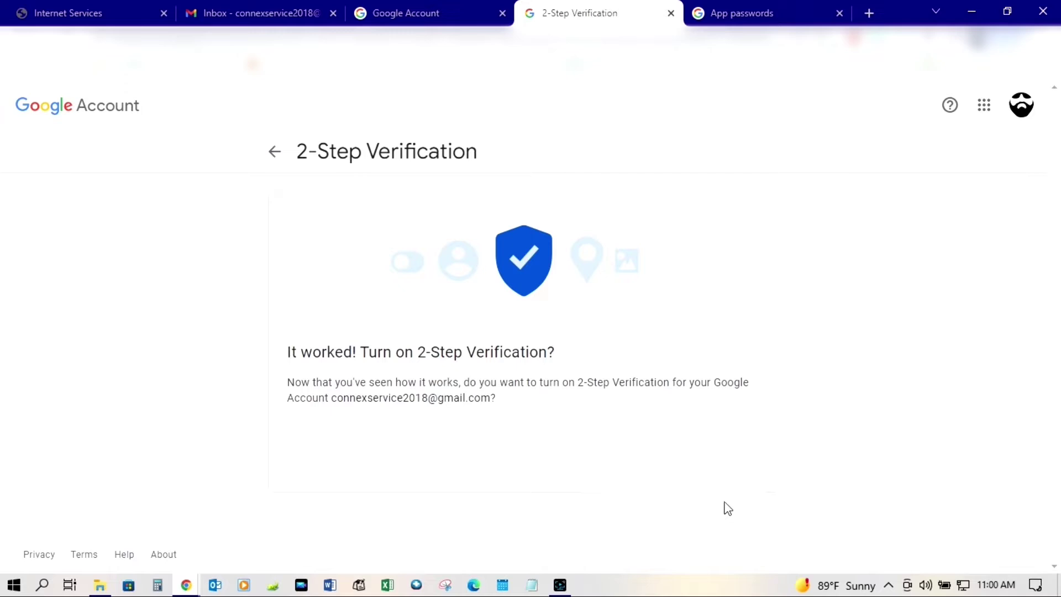
click(725, 460)
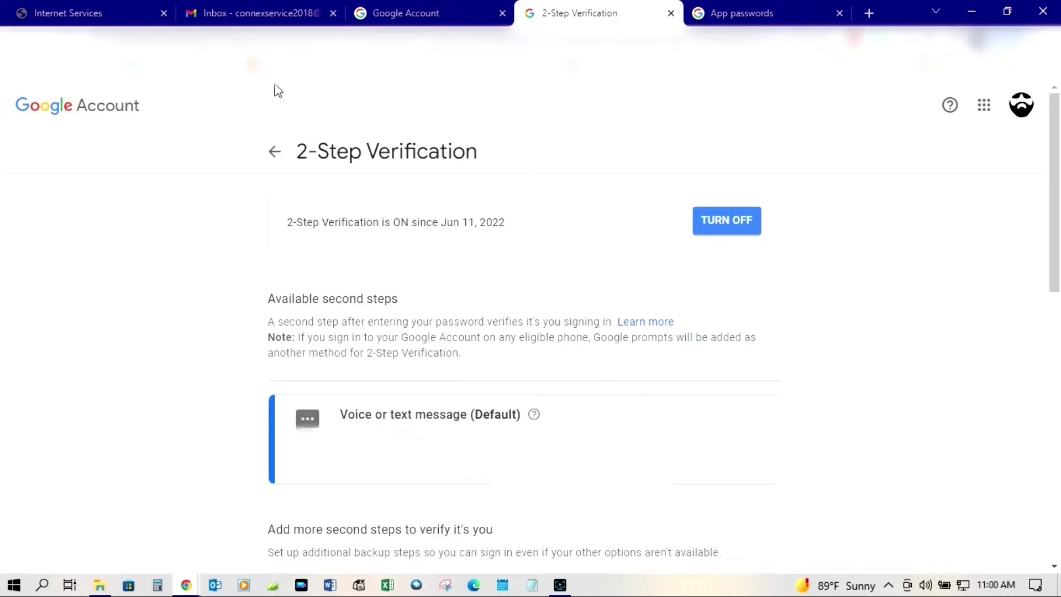
- Return to Security and open App passwords, re-verifying with the account password
click(275, 153)
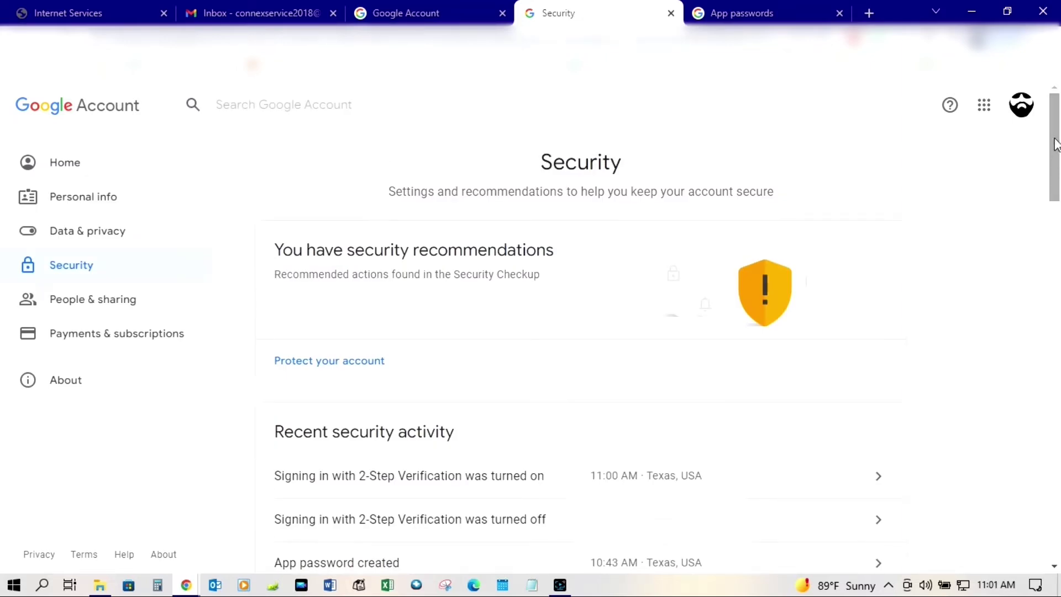
scroll(1058, 149, down, 1)
drag(1058, 149, 1059, 268)
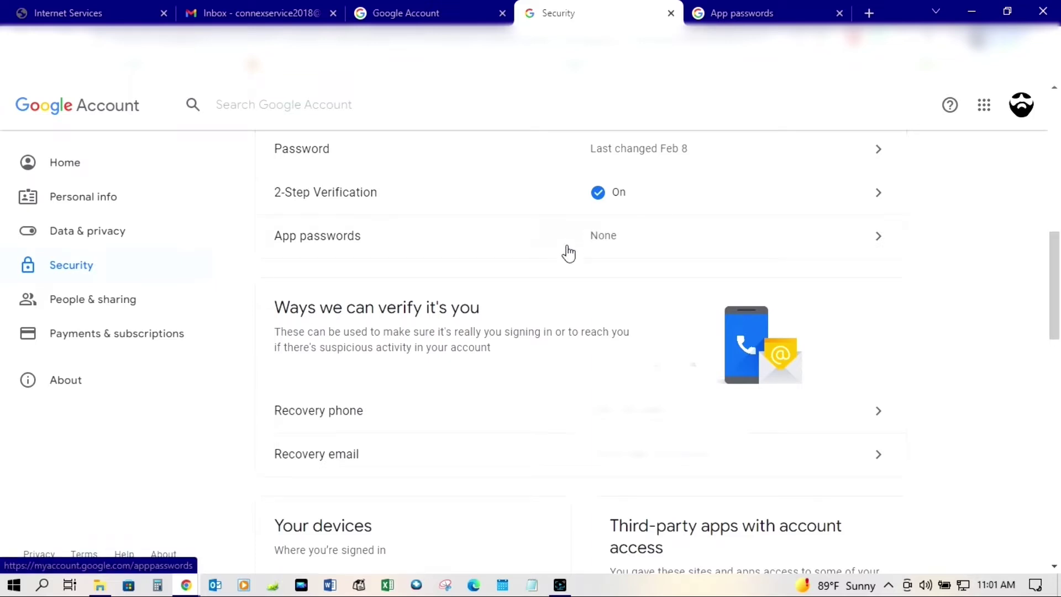
click(637, 232)
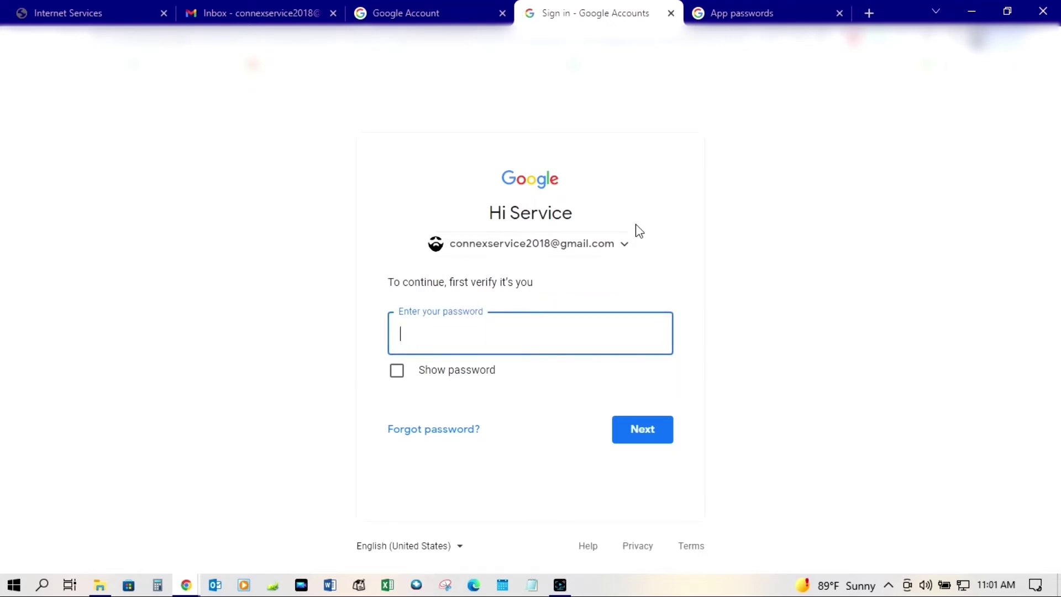
text(********)
click(635, 436)
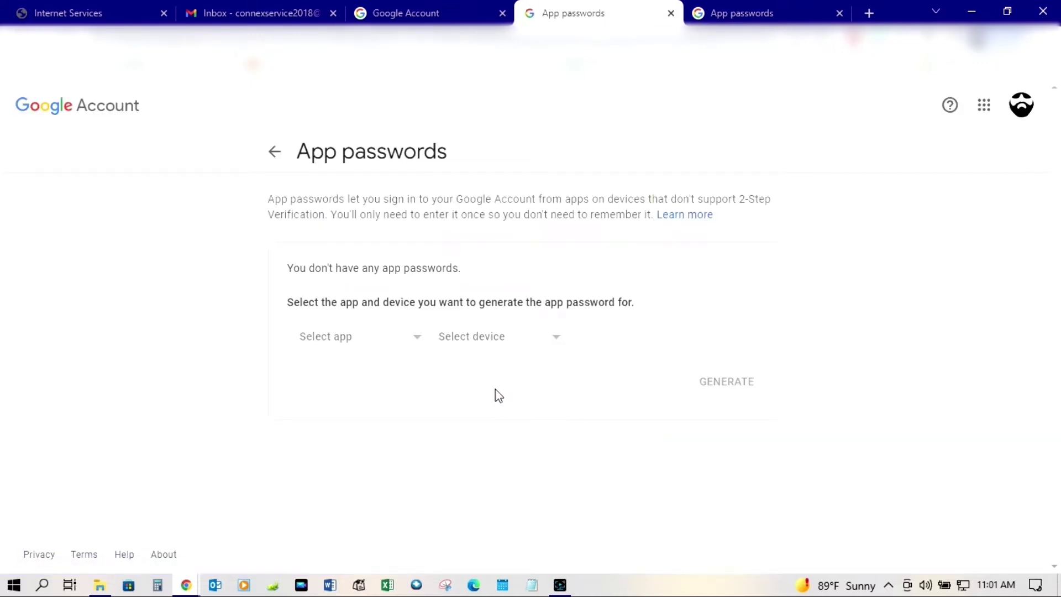
- Choose Other (Custom name) as the app and name it 'VersaLink C7020'
click(418, 339)
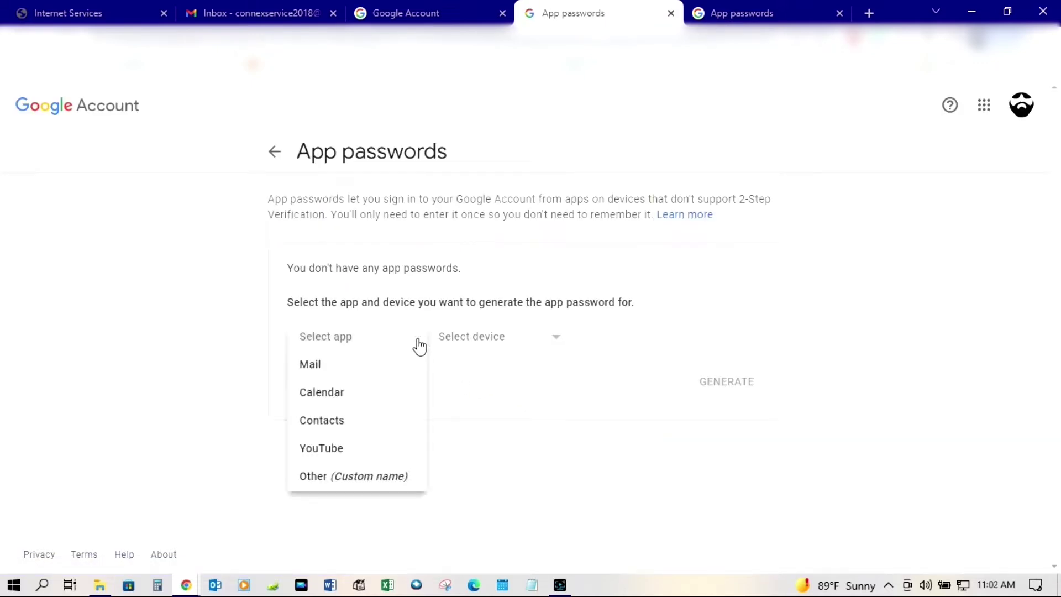
click(380, 478)
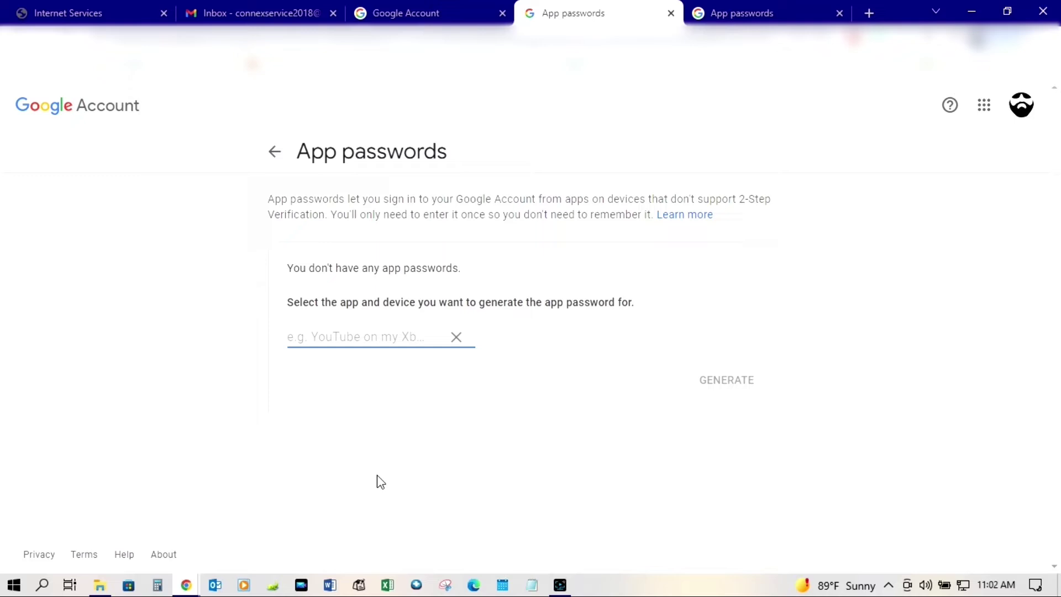
text(Versa)
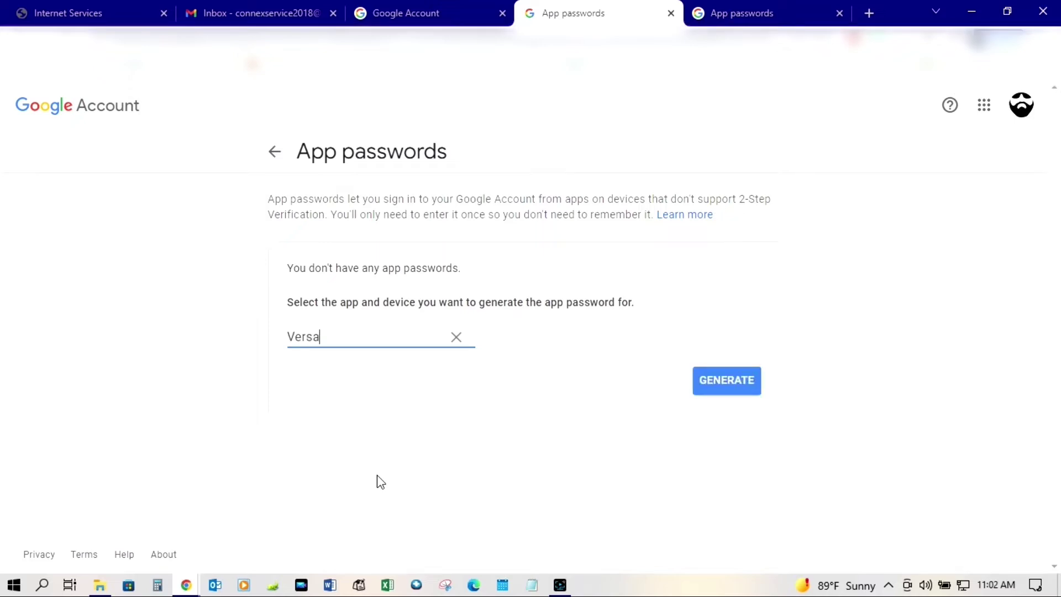
text(Link C7020)
- Generate the VersaLink C7020 app password and copy it to the clipboard
click(728, 382)
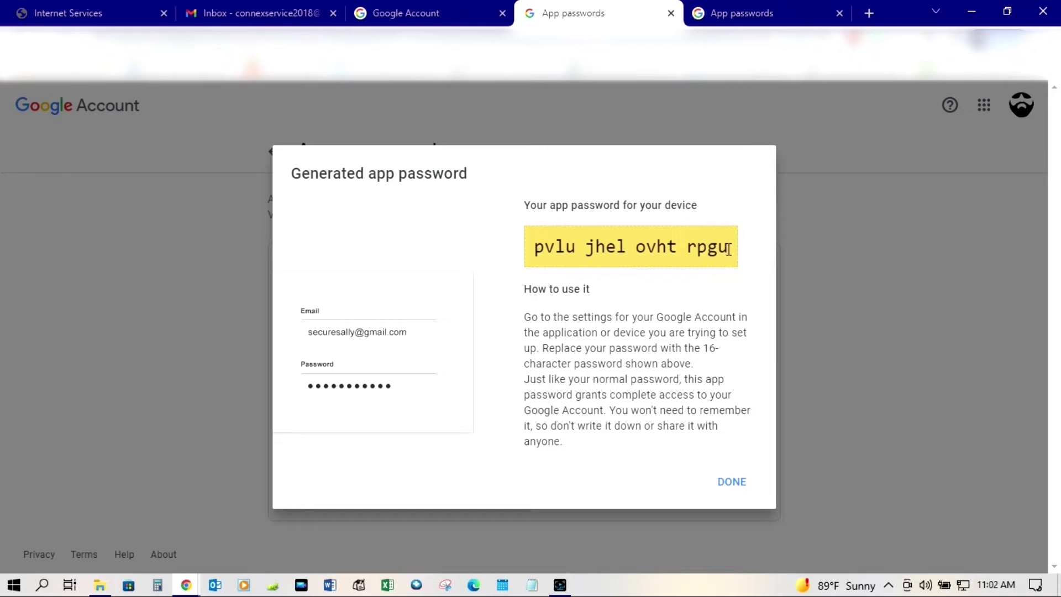
drag(728, 249, 535, 259)
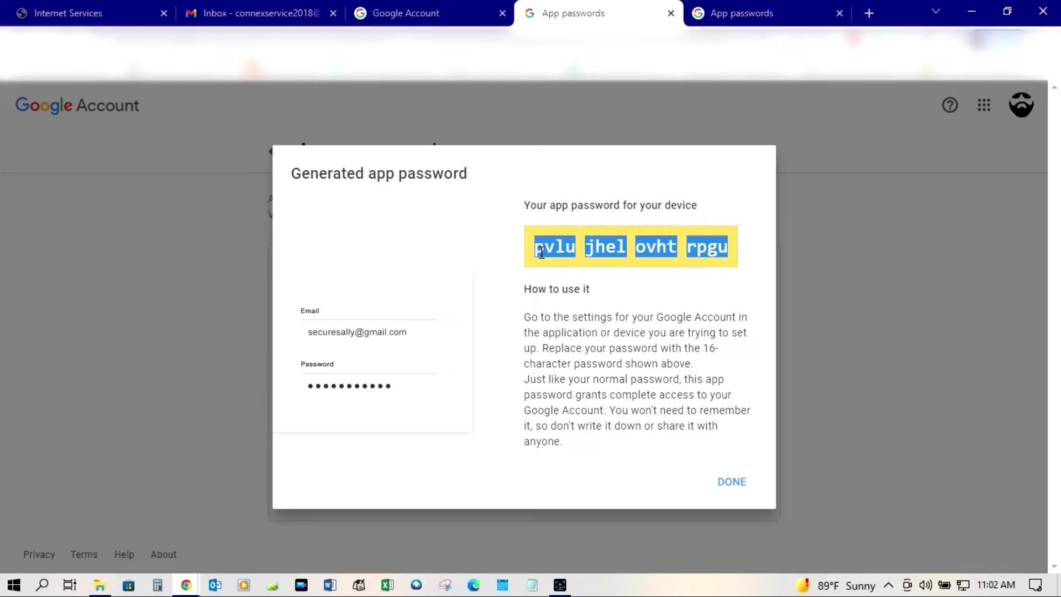
right_click(541, 252)
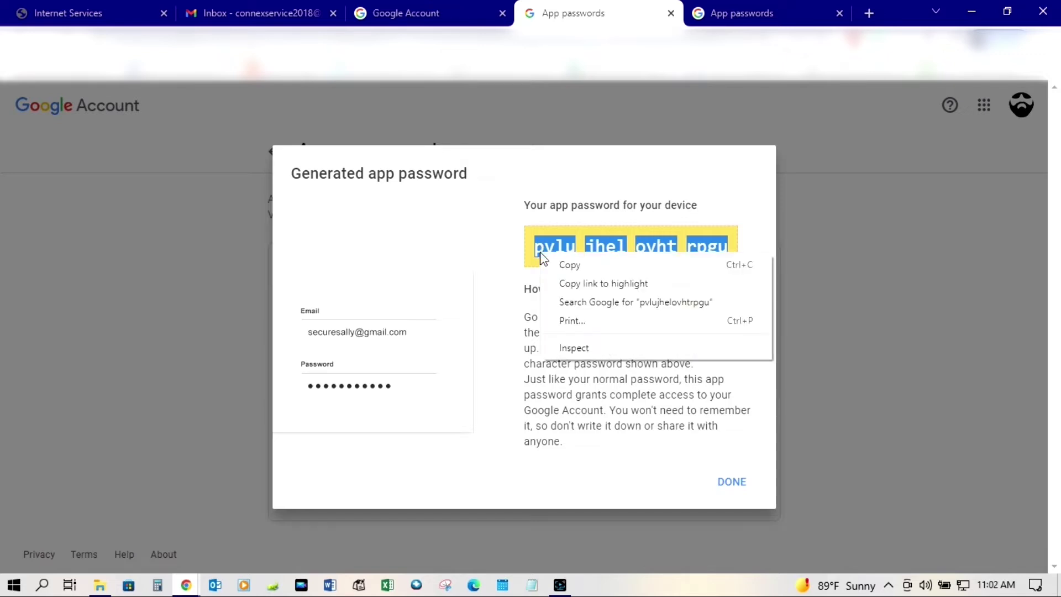
click(570, 268)
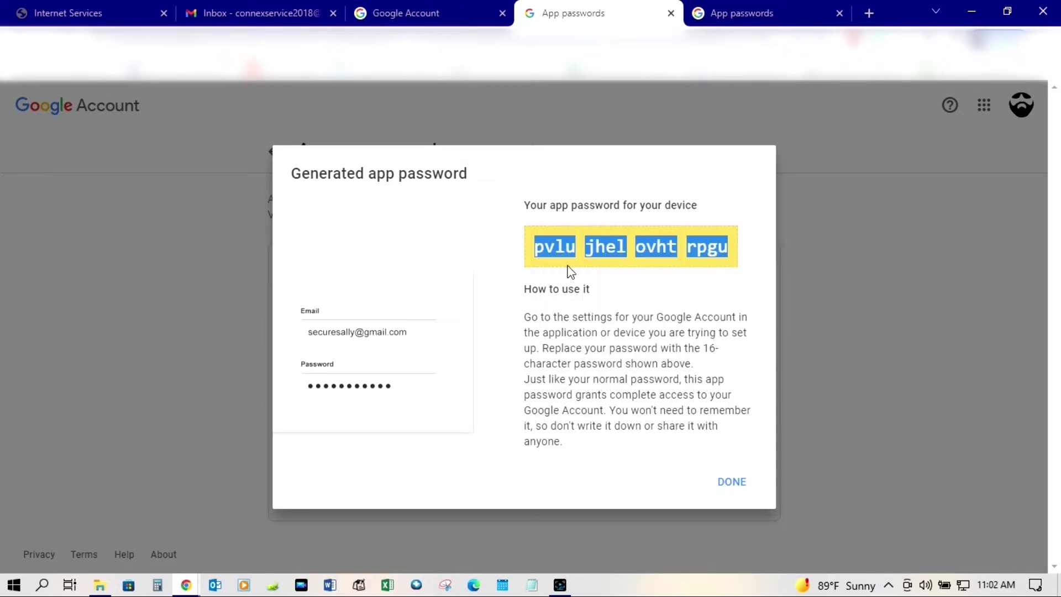
click(730, 485)
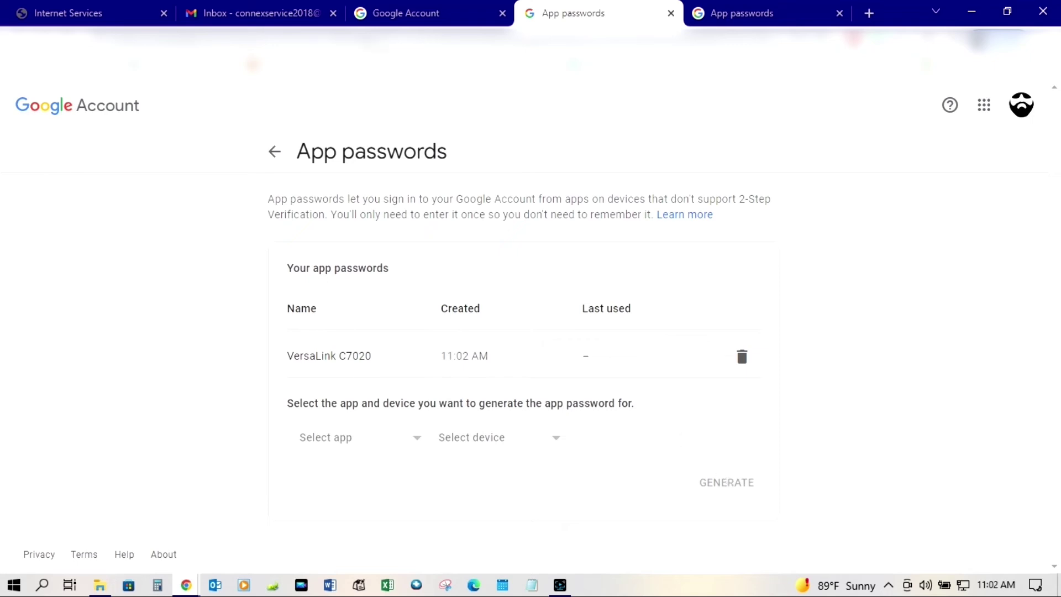
- Switch to the printer's Embedded Web Server and enter the admin password at login
click(80, 17)
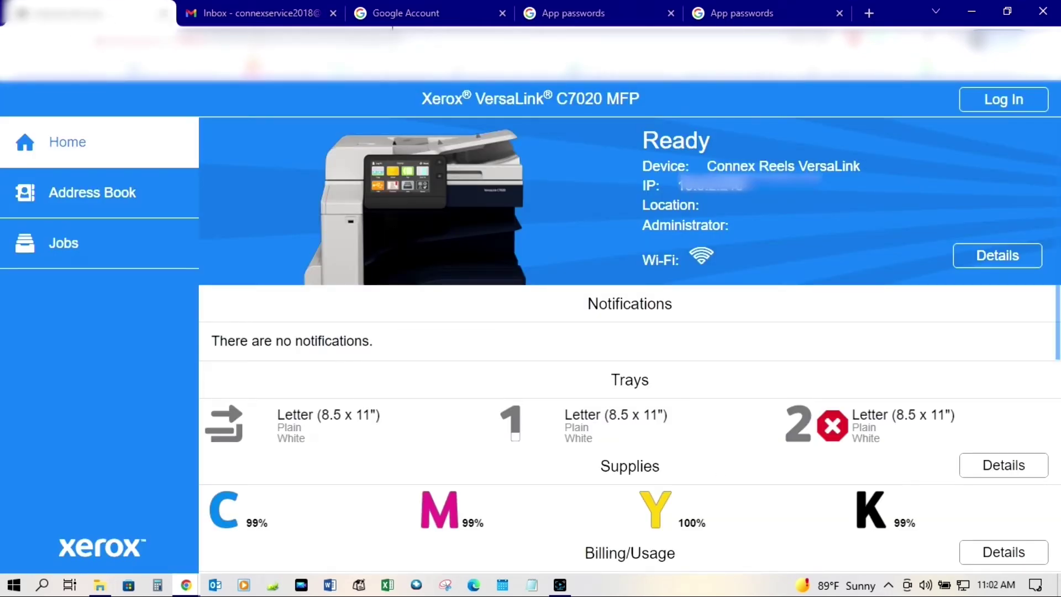
click(1003, 101)
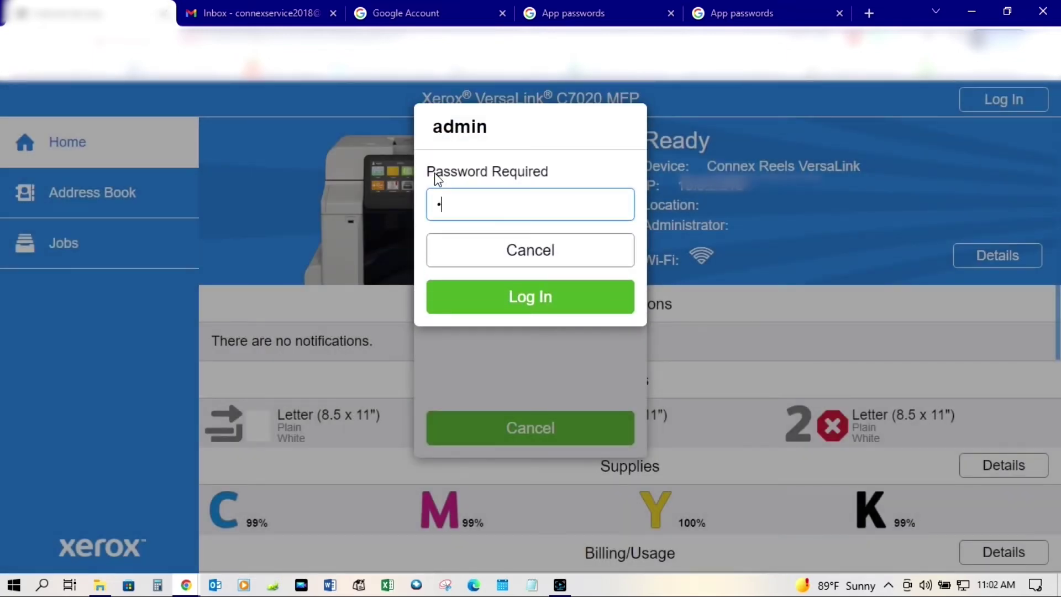
text(1)
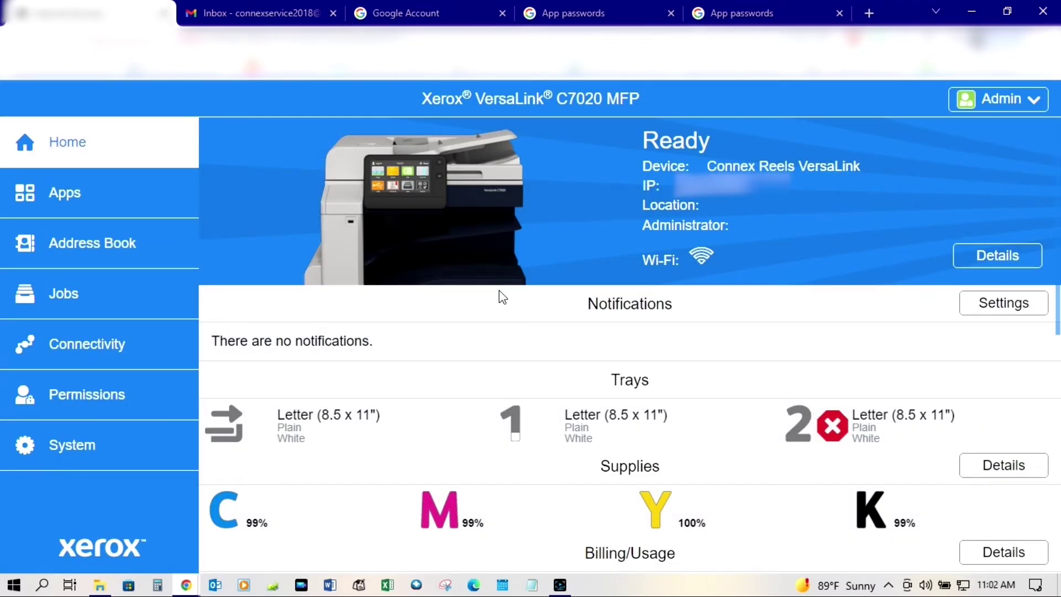
- Open the Email app from Installed Apps to view its smtp.gmail.com SMTP settings
click(64, 191)
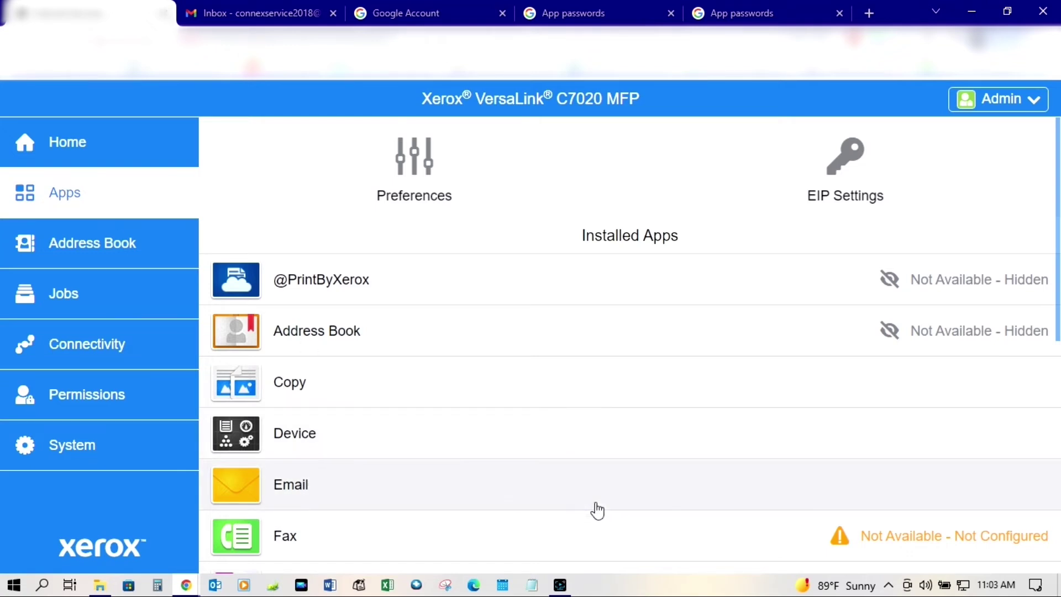
click(627, 494)
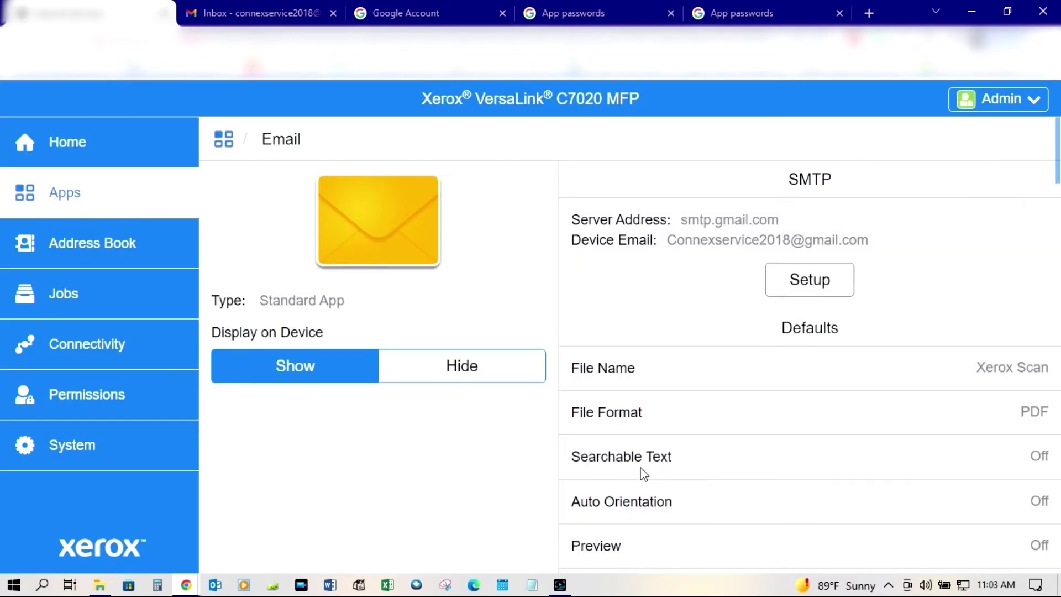
- Replace the SMTP AUTH password and its retype with the copied app password, then save
click(807, 283)
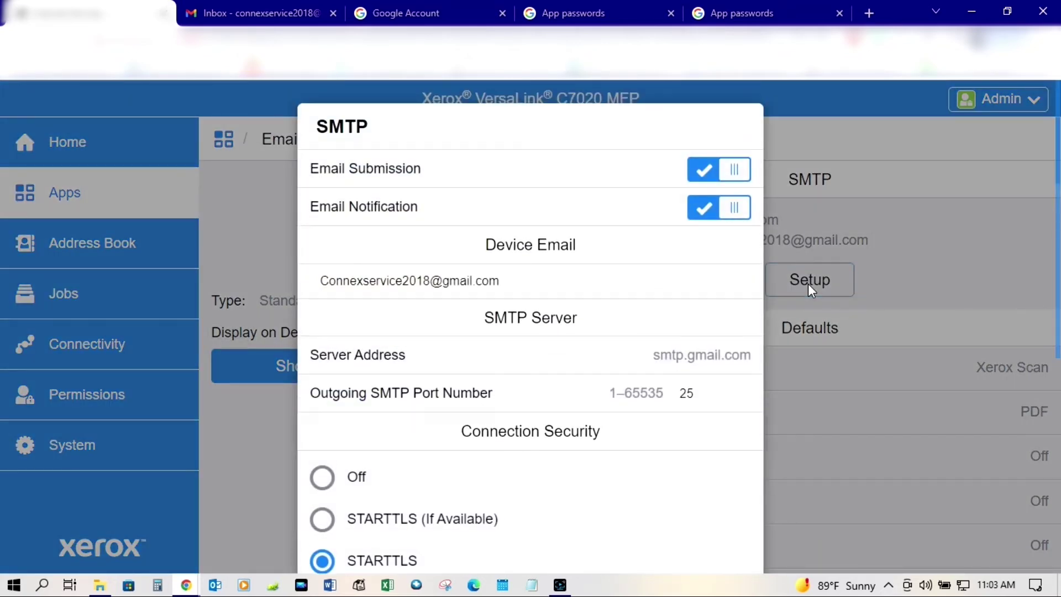
scroll(716, 492, down, 6)
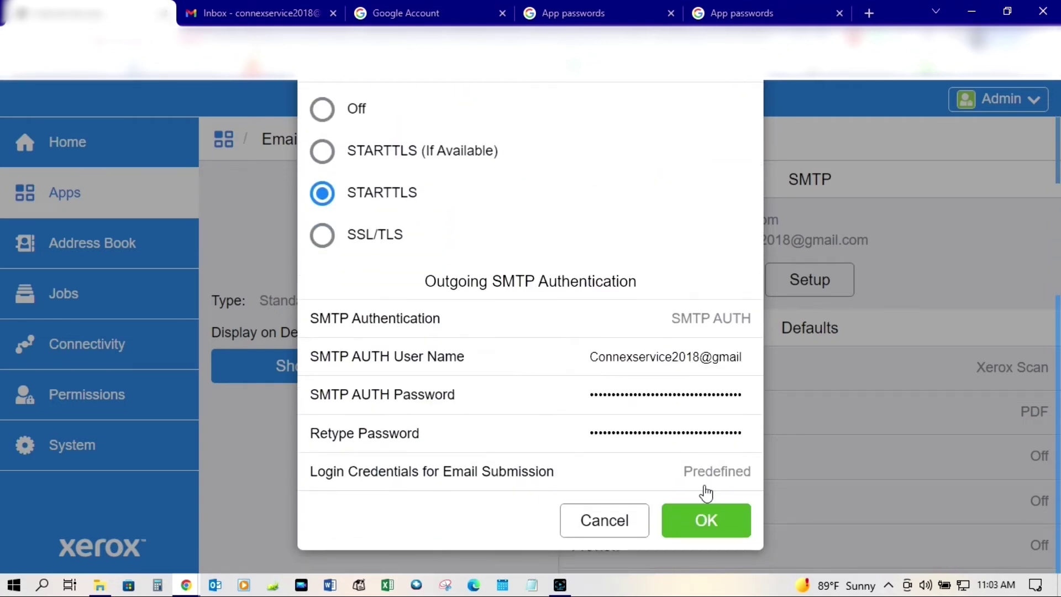
click(621, 401)
drag(622, 401, 855, 413)
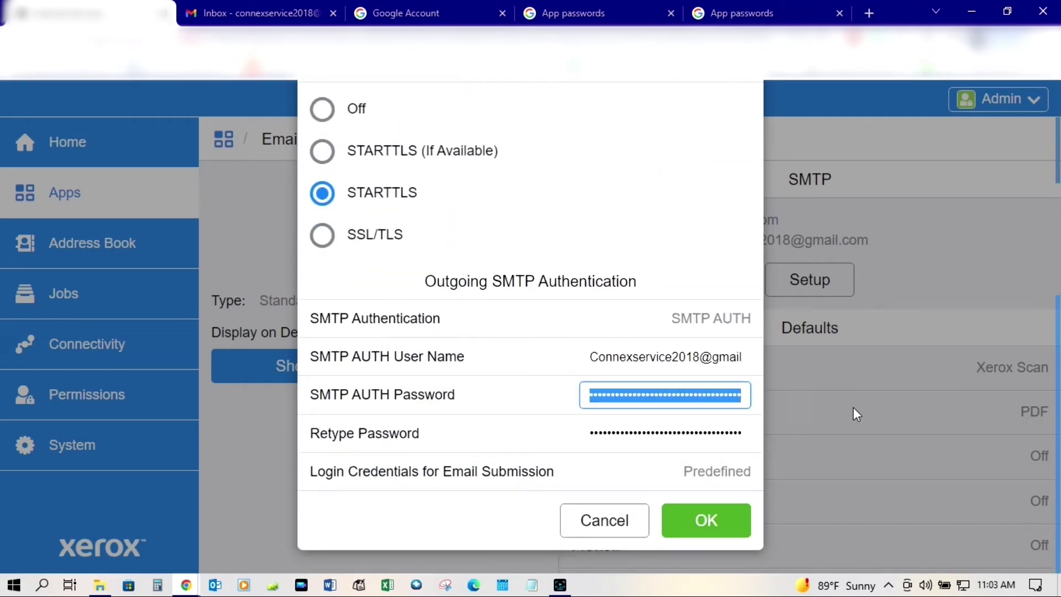
key(ctrl+v)
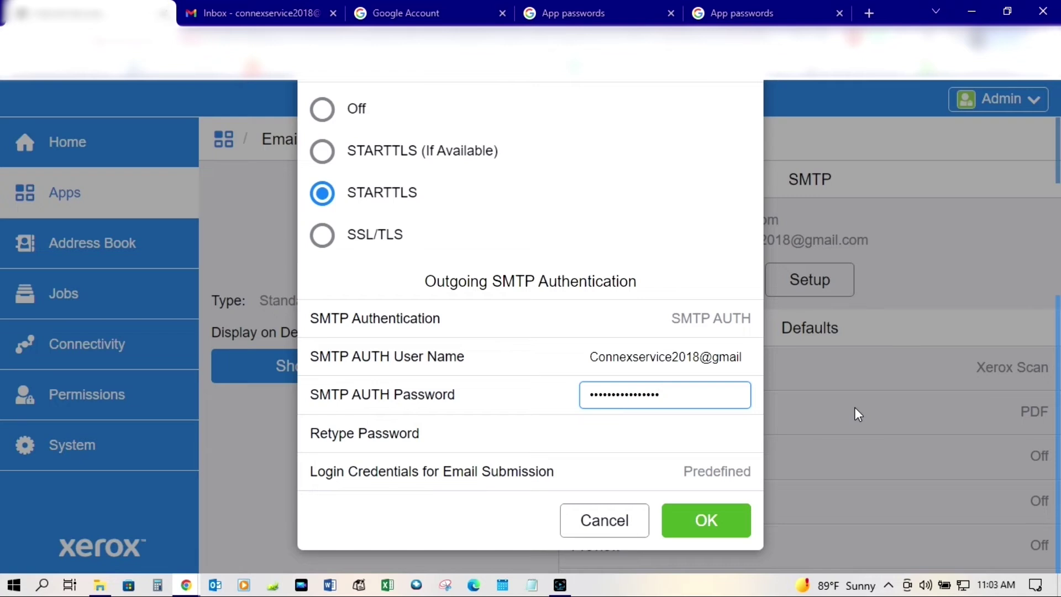
key(Tab)
key(ctrl+v)
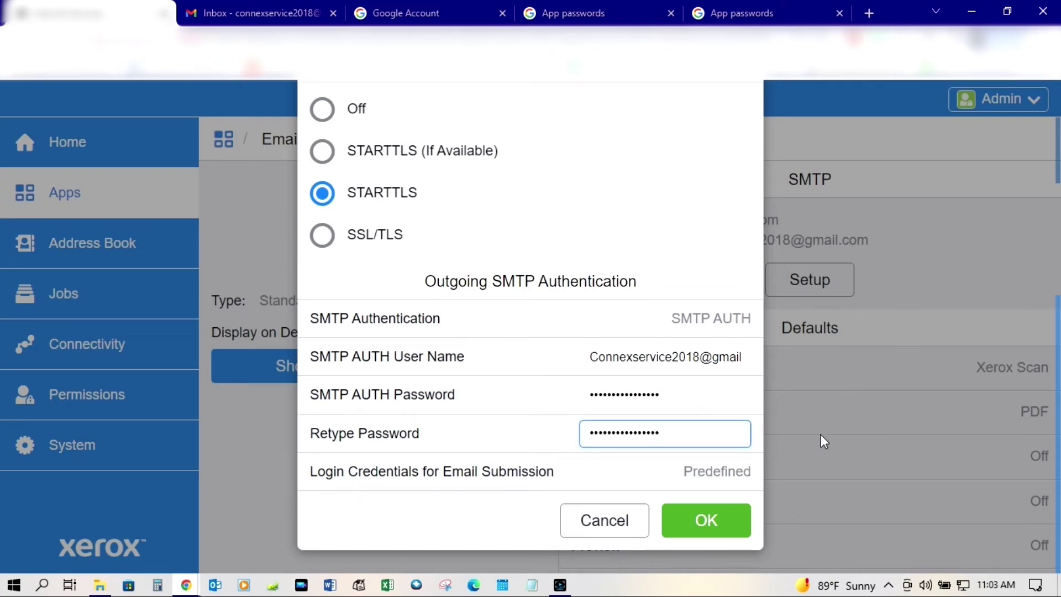
click(709, 526)
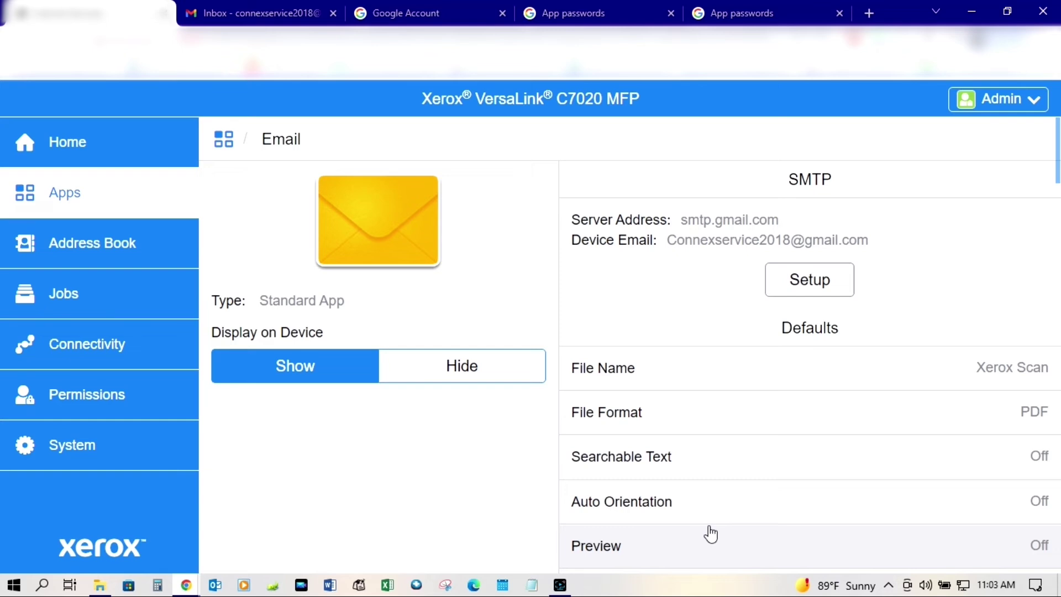
- Start a Remote Control Panel session from the Home page's Quick Links
click(140, 148)
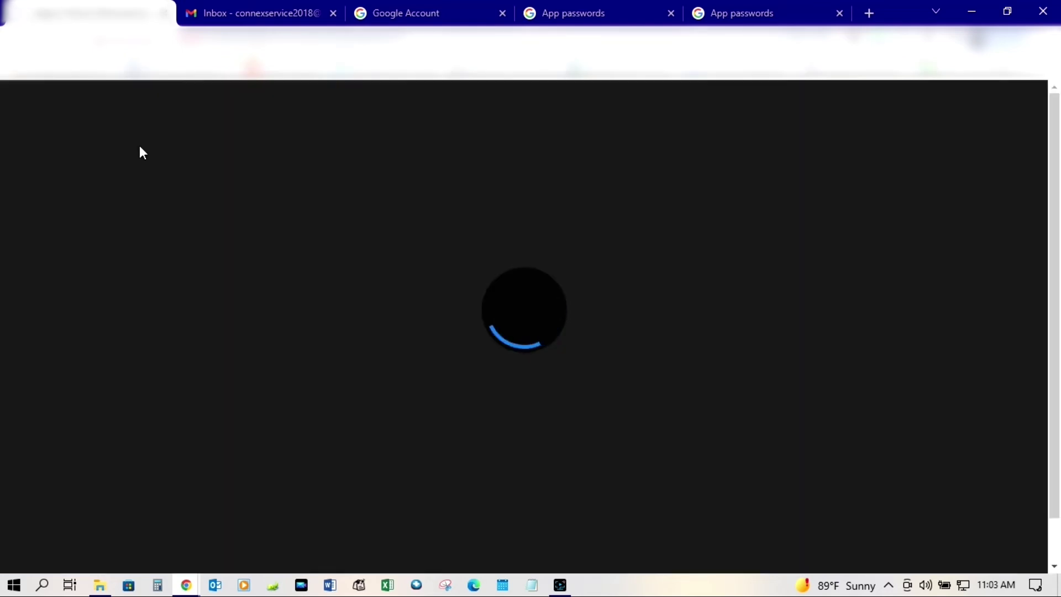
scroll(1005, 159, down, 1)
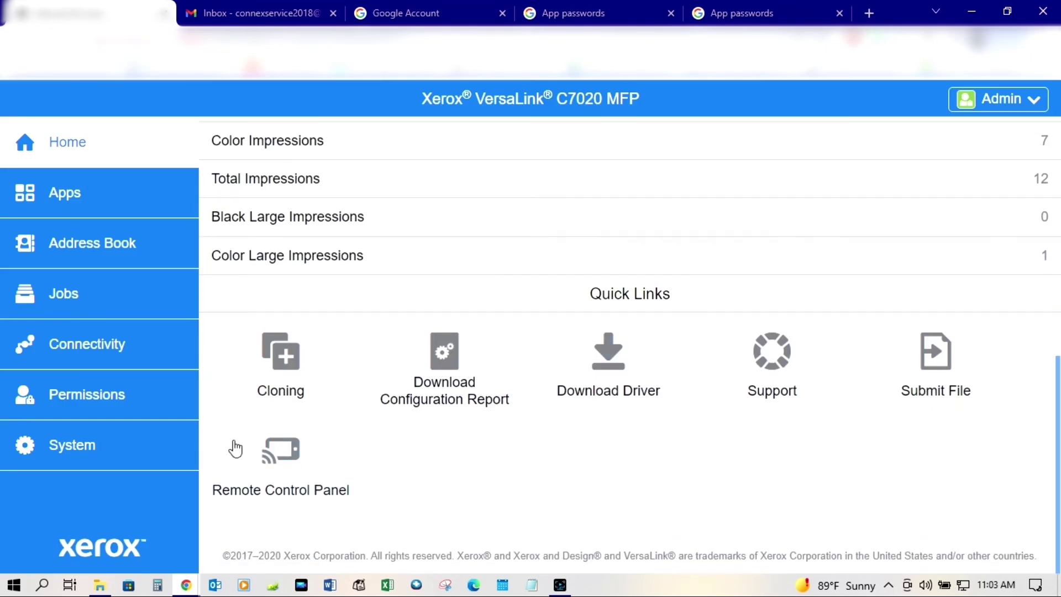
click(298, 452)
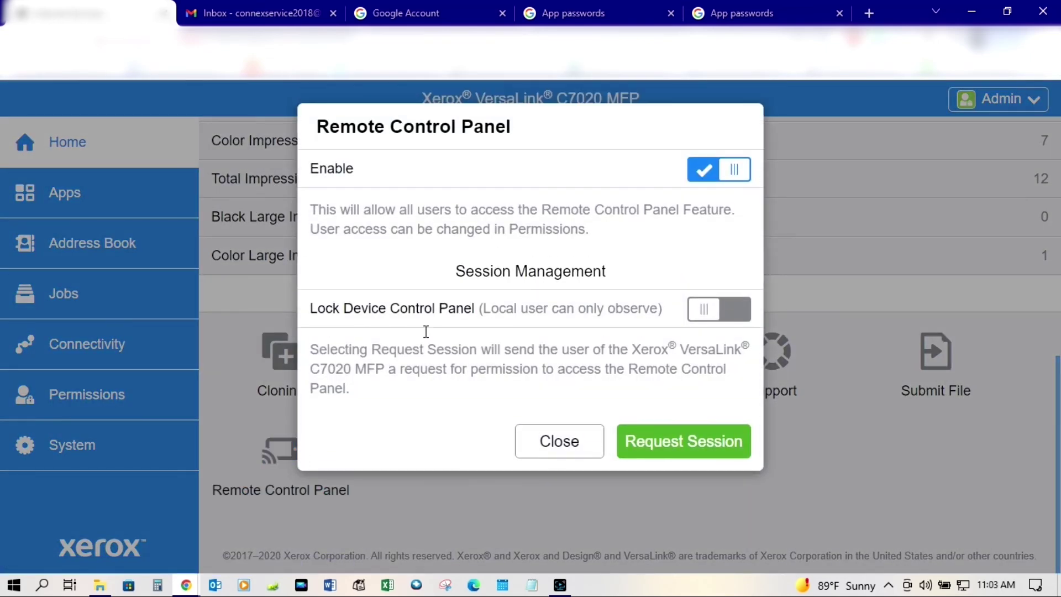
click(687, 443)
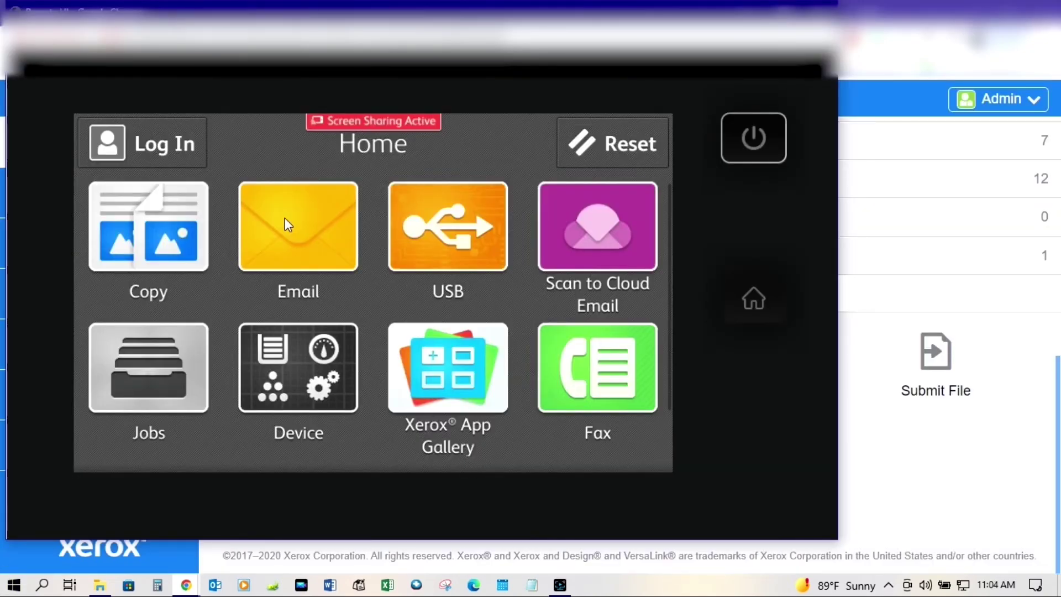
- From the remote panel's Email app, send a scan addressed to the Gmail account's address
click(285, 219)
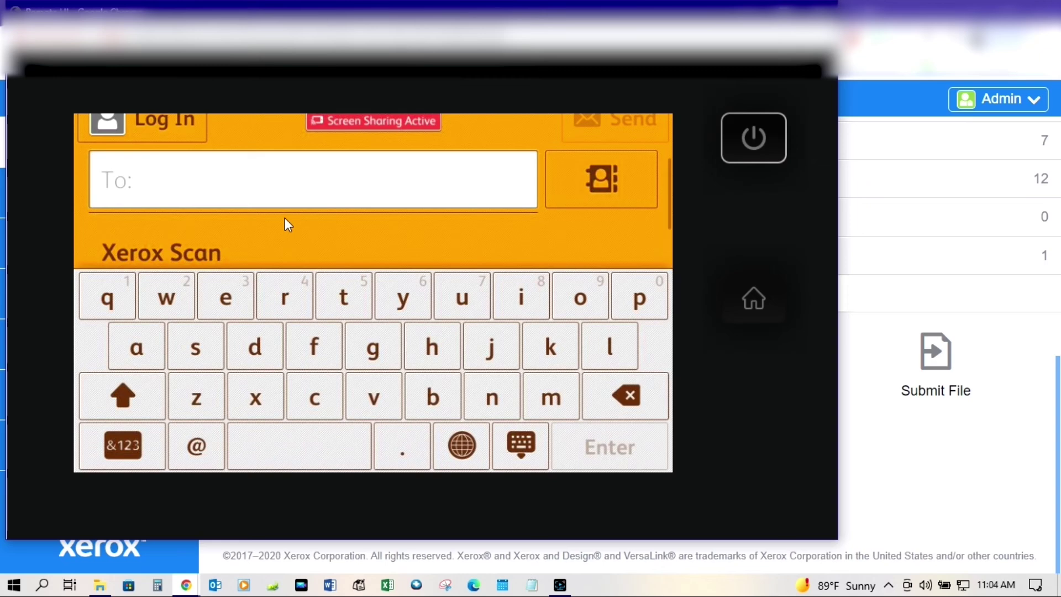
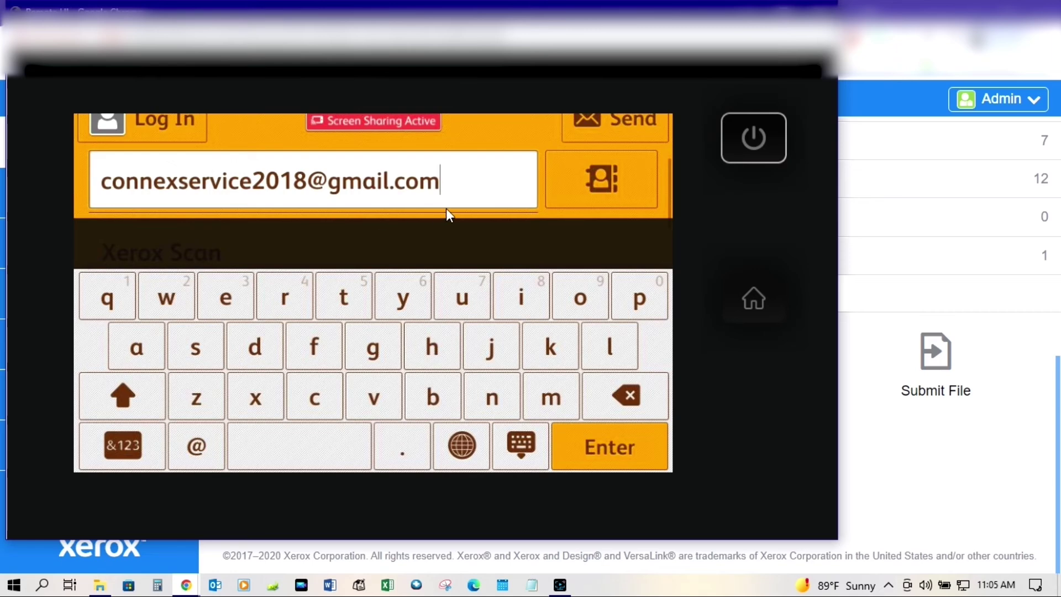
key(Return)
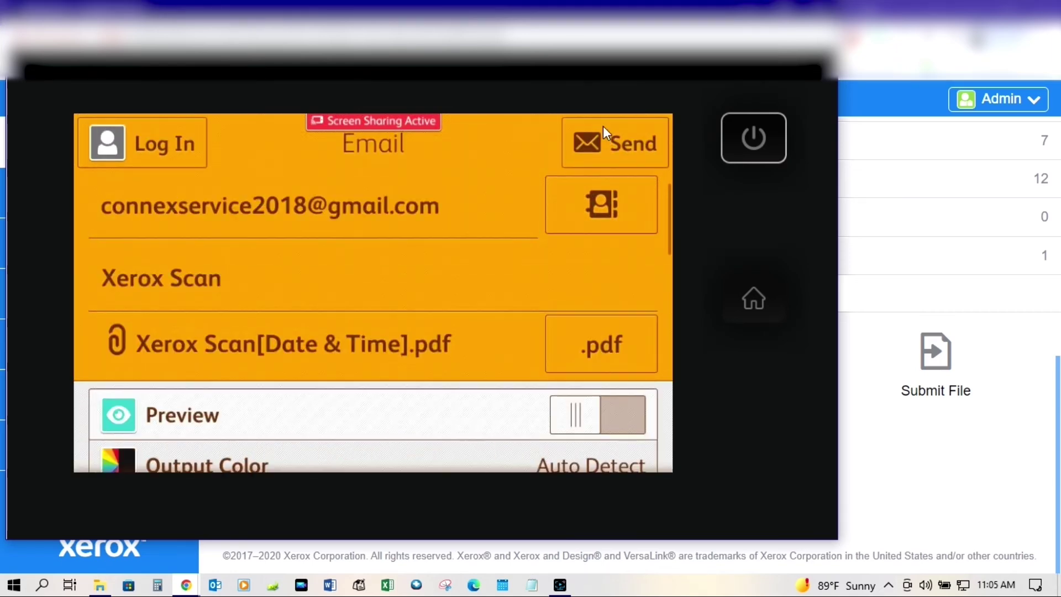
click(603, 128)
- Close the remote panel, open the Xerox Scan email in Gmail, and preview its 'Success!' PDF
key(Escape)
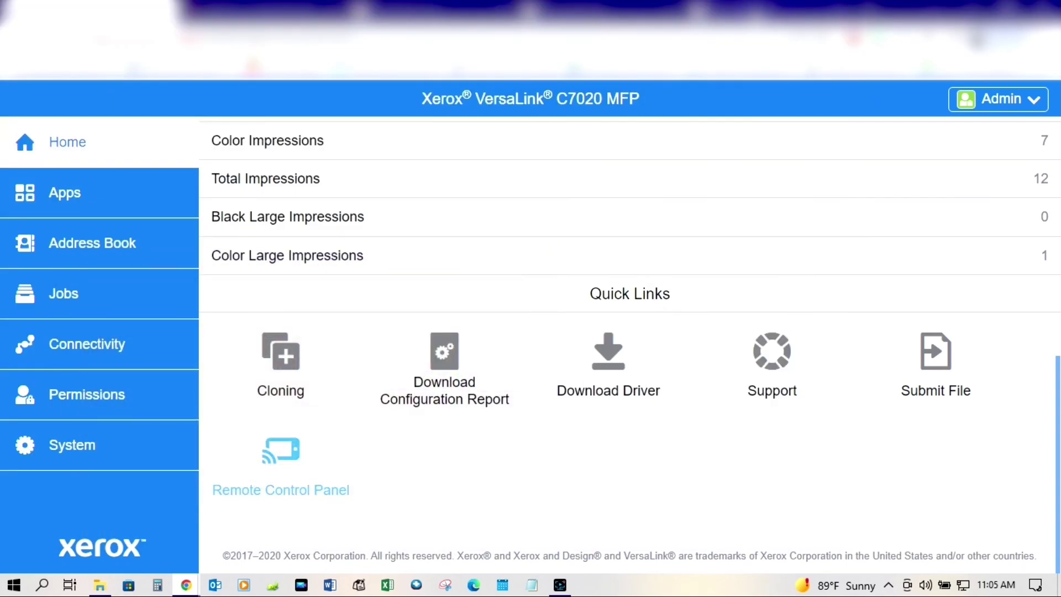
click(249, 13)
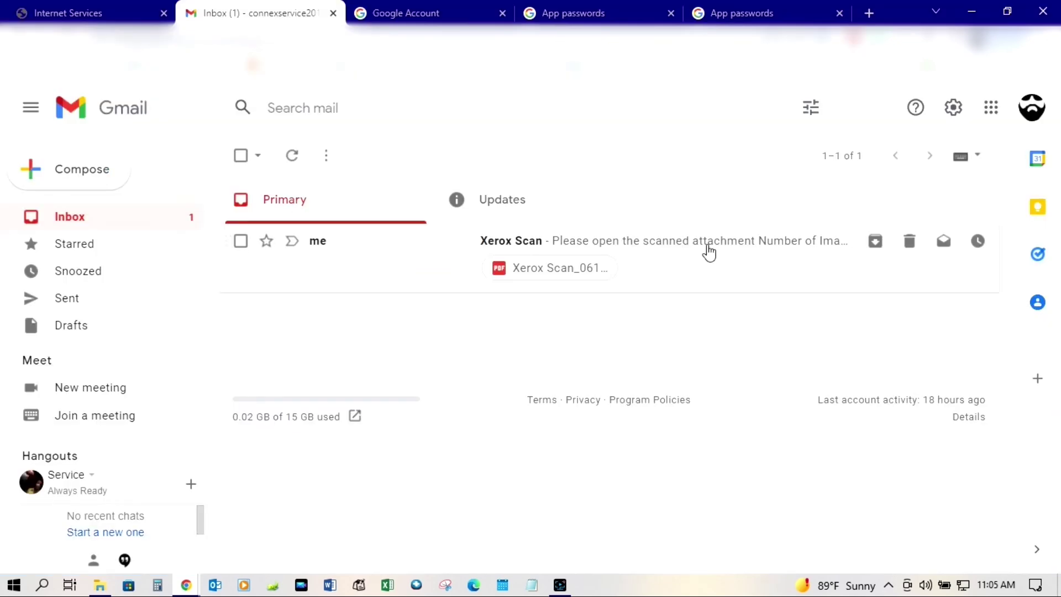
click(709, 252)
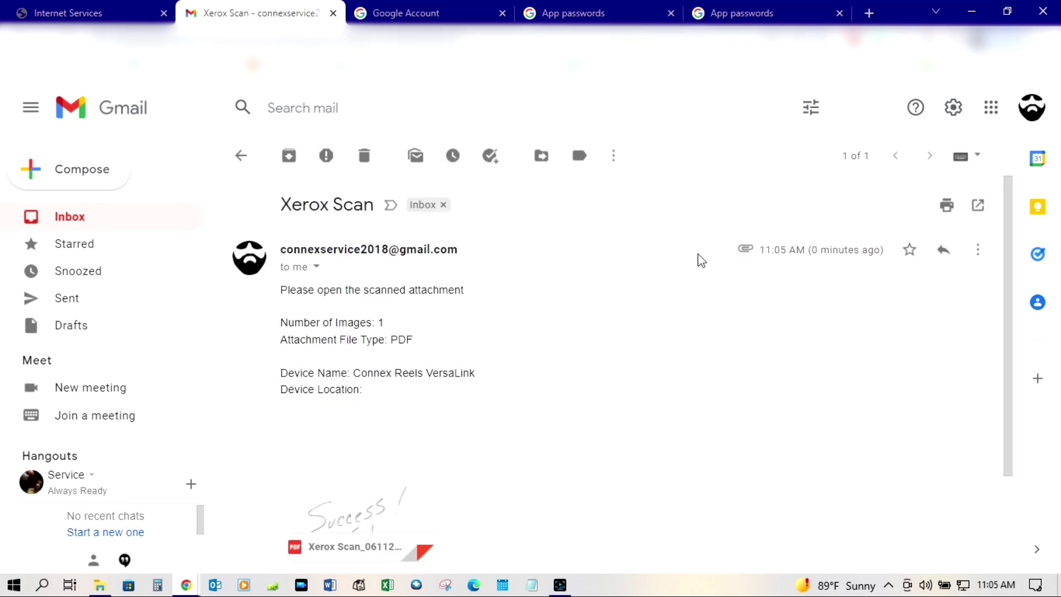
mouse_move(361, 539)
click(360, 506)
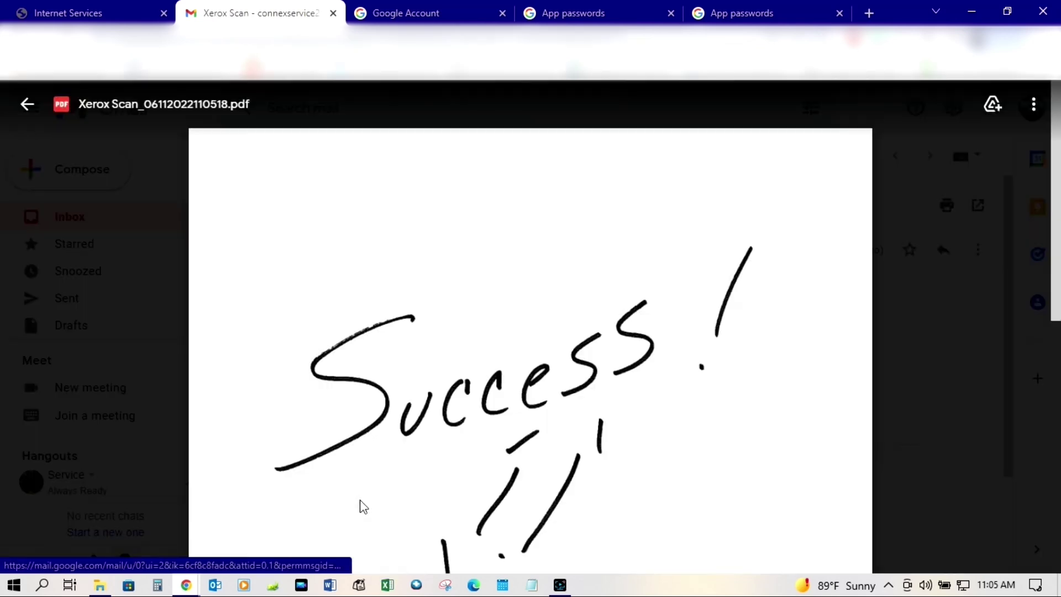
scroll(361, 500, down, 3)
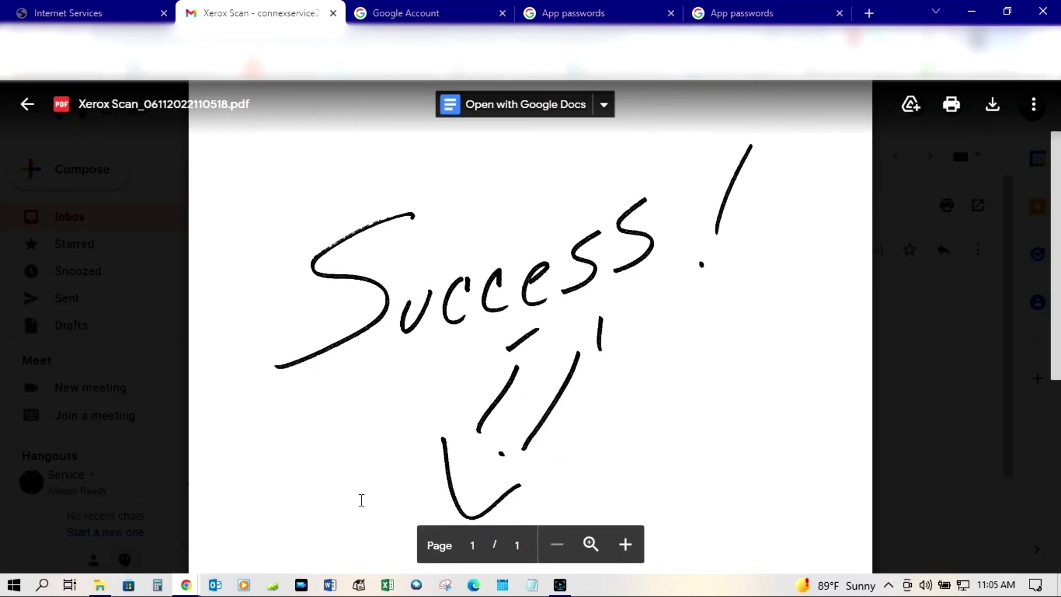